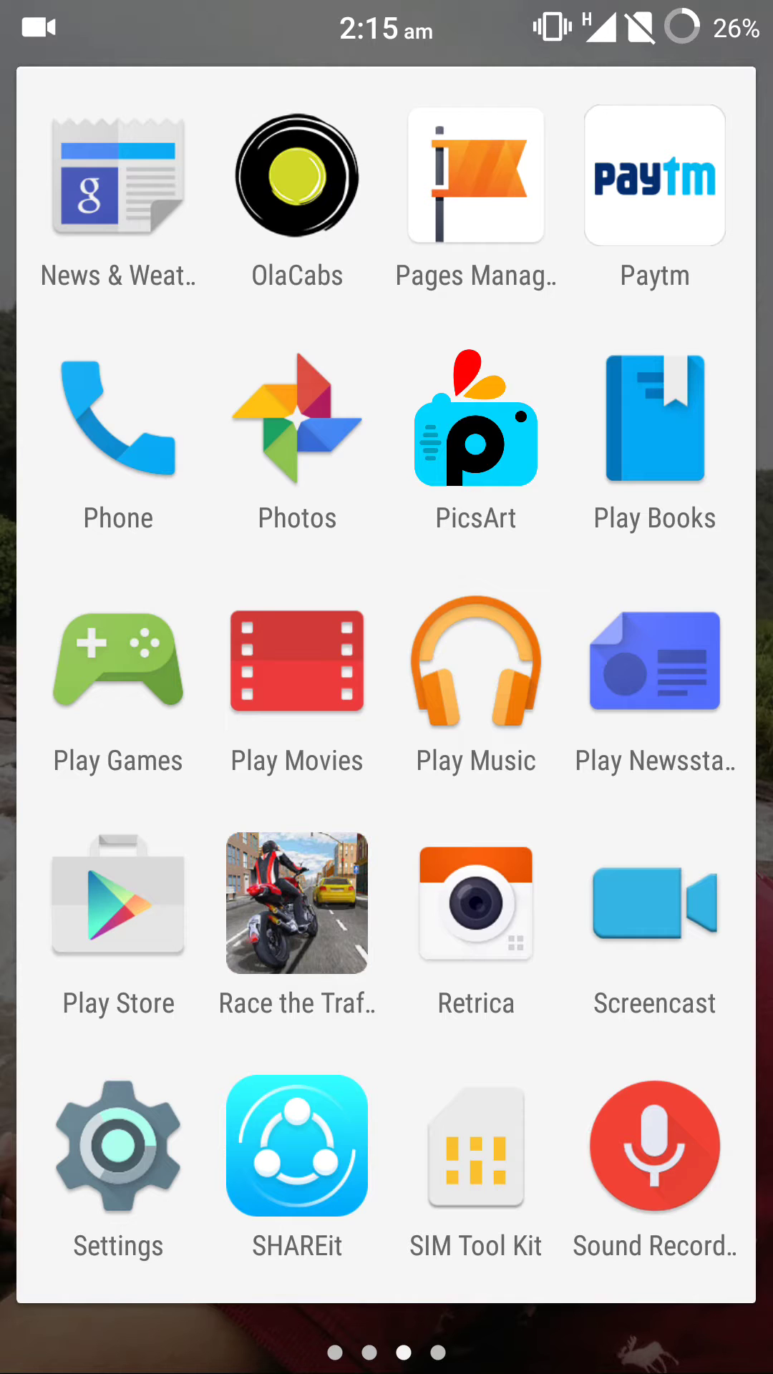
Launch Settings from the home screen's app drawer.
key("Home")
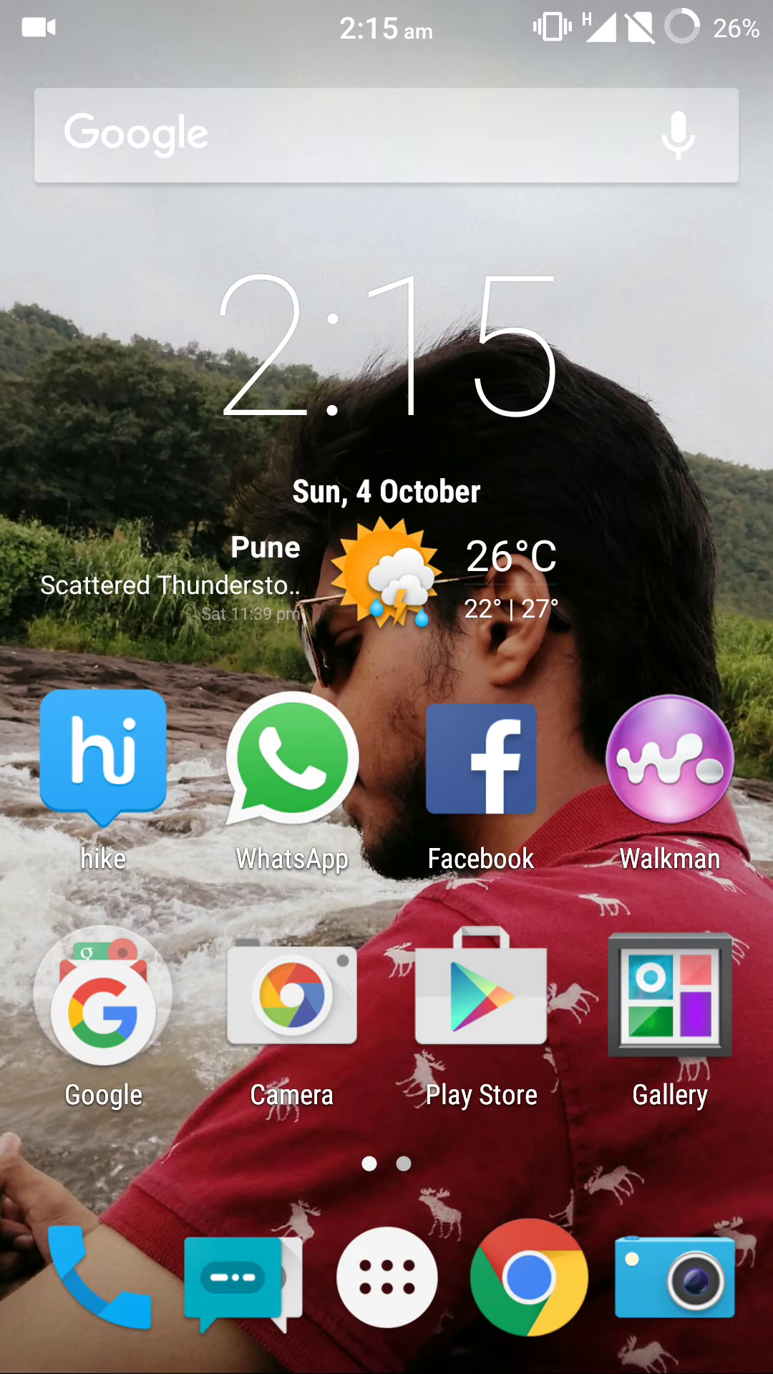
left_click(386, 1278)
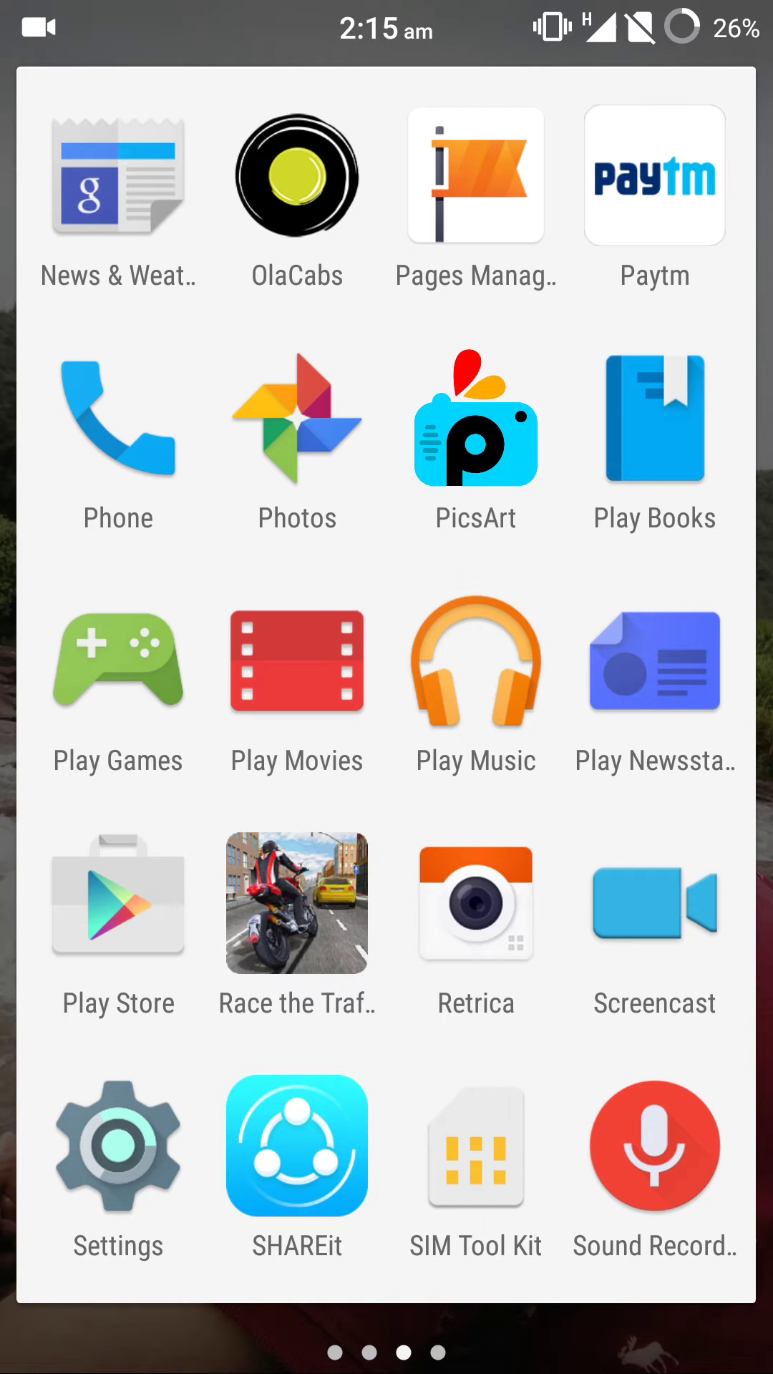
left_click(118, 1147)
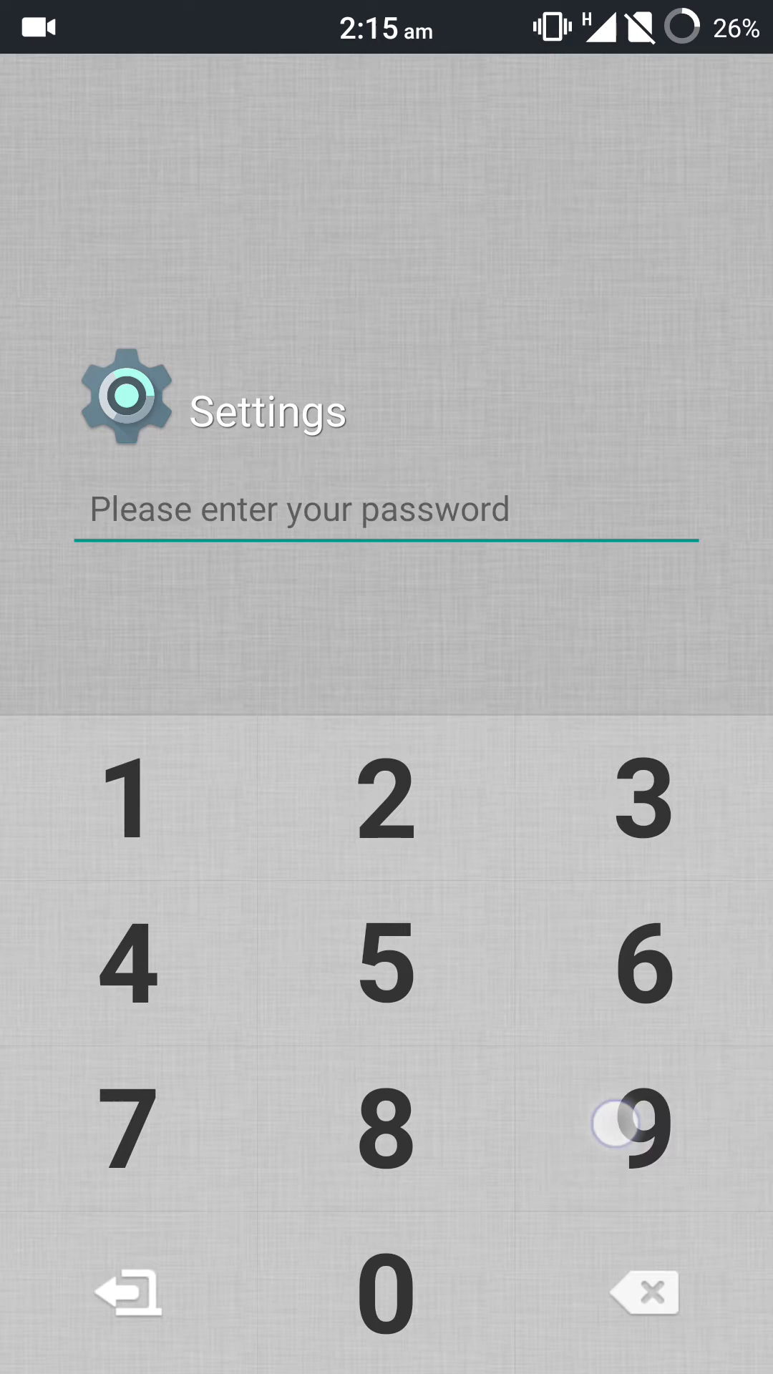
Unlock Settings by entering the PIN.
left_click(623, 1126)
left_click(622, 1126)
left_click(645, 966)
left_click(429, 1245)
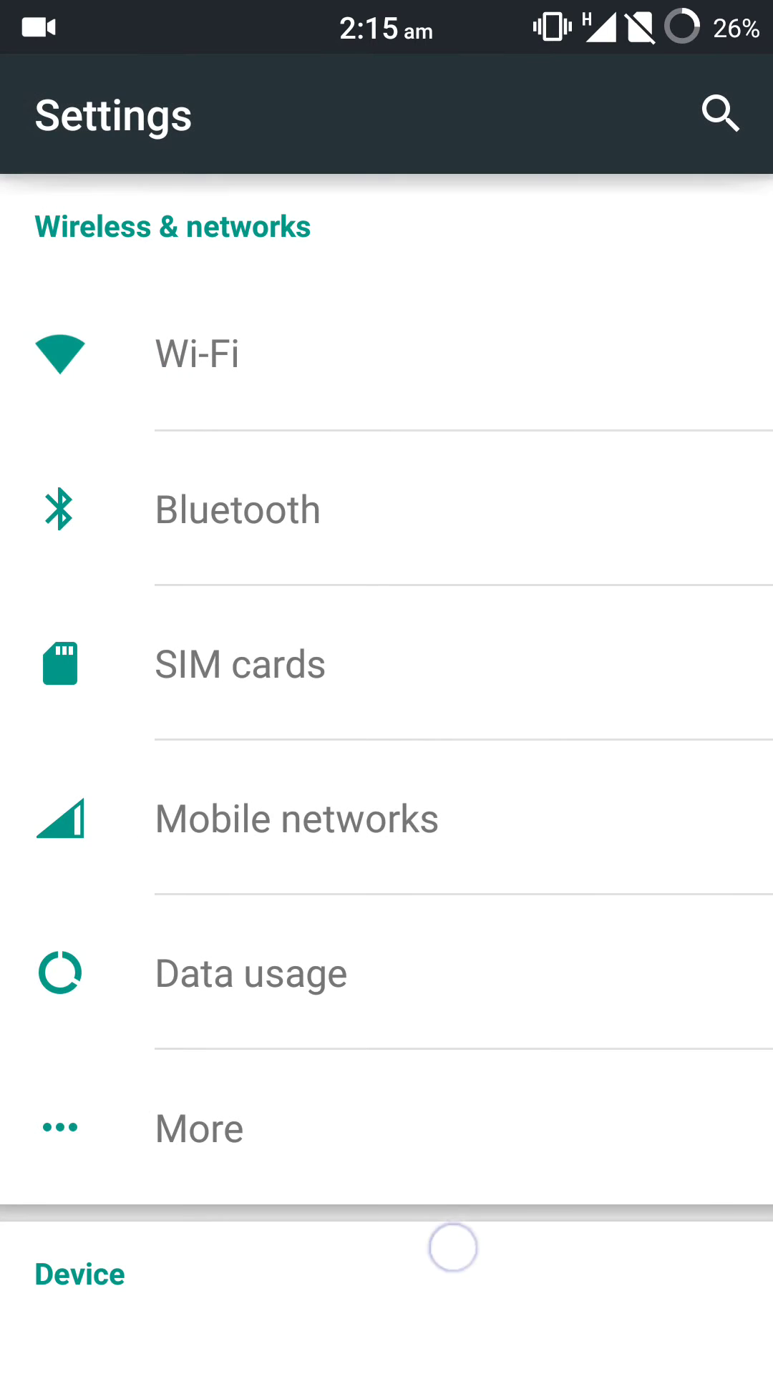
scroll(451, 1249, "down", 10)
scroll(556, 788, "down", 5)
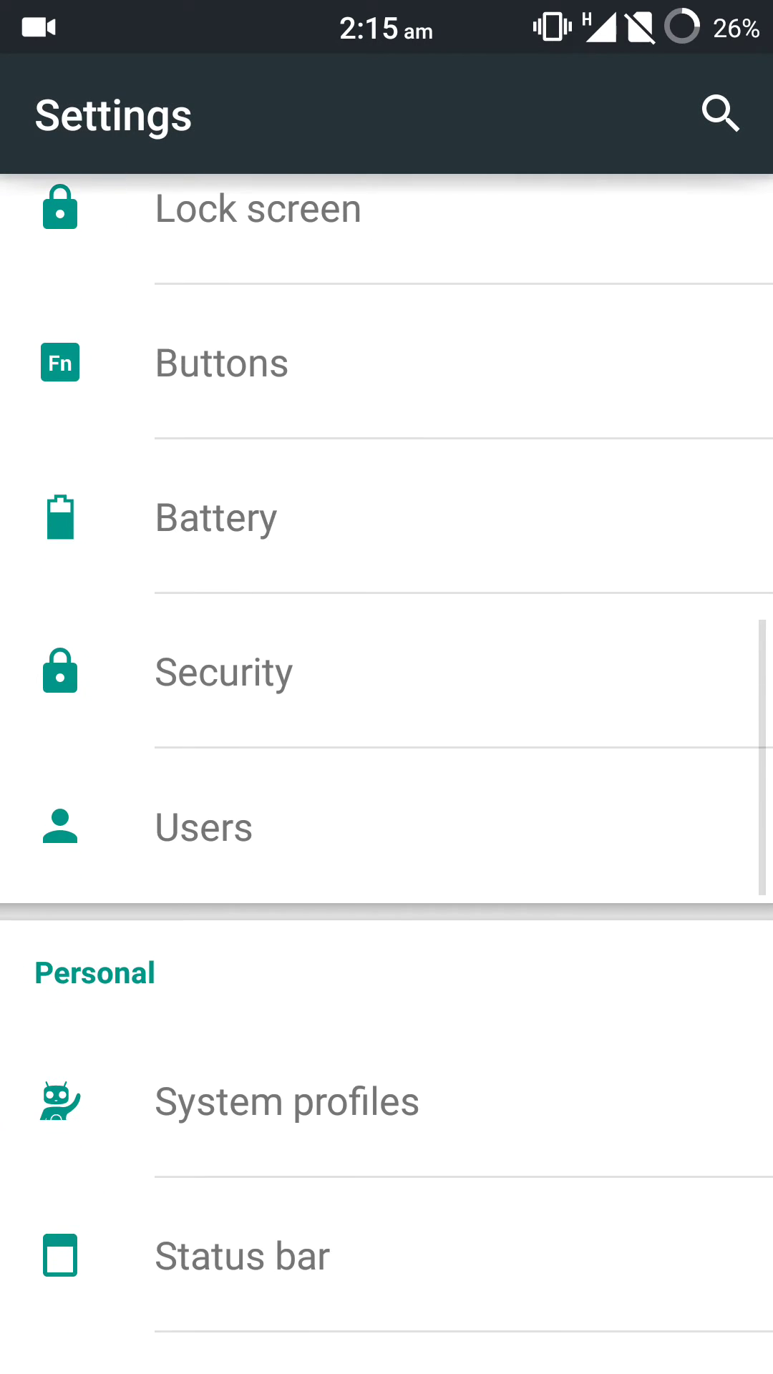
scroll(458, 1101, "up", 2)
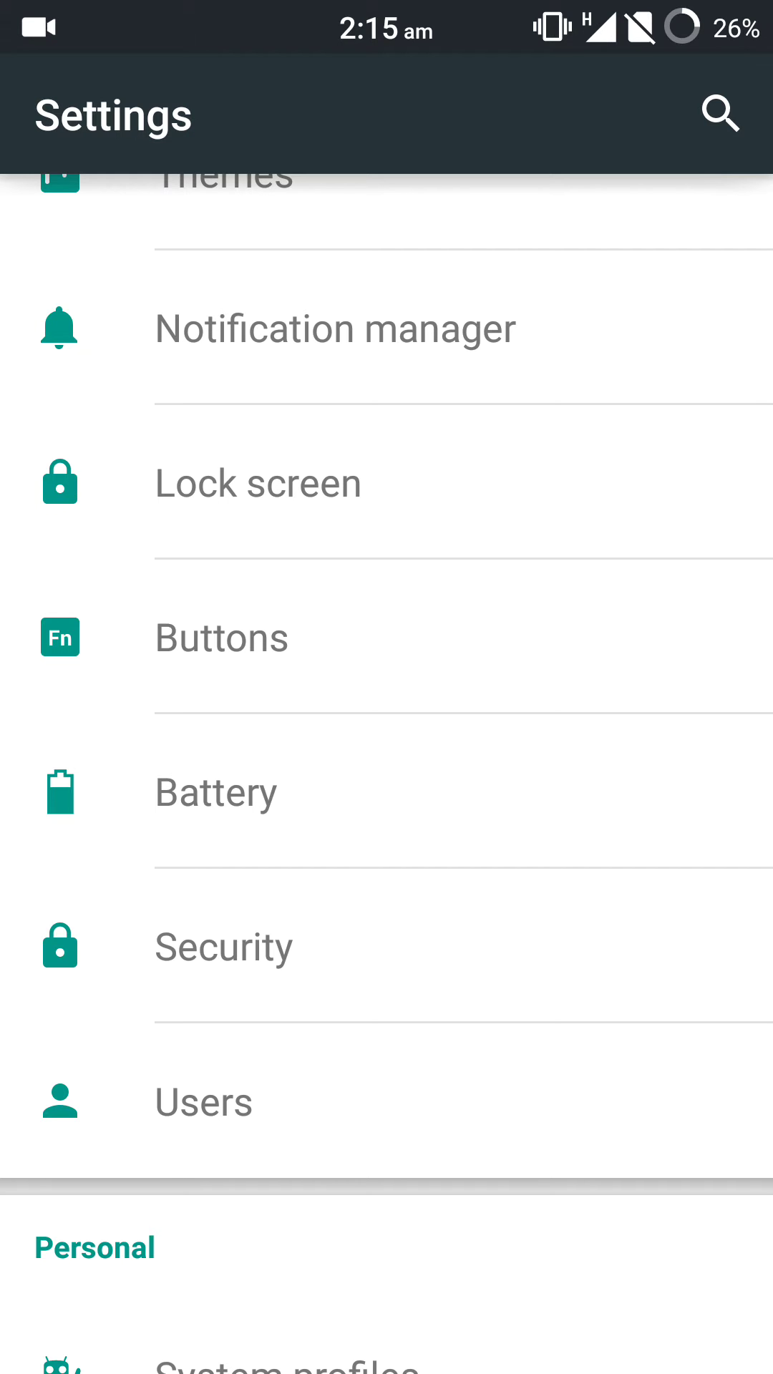
Open the Battery page and show the Battery mode chooser, currently set to Balanced.
left_click(419, 791)
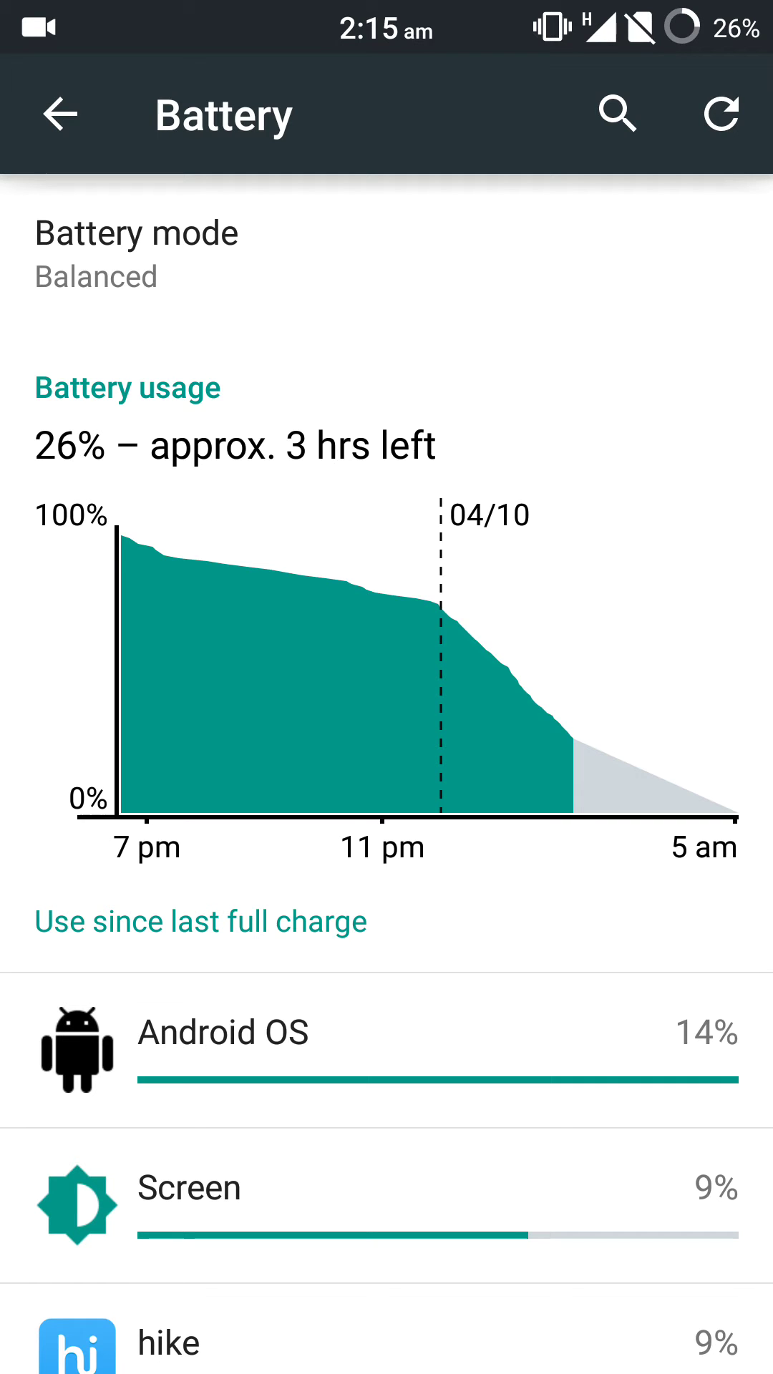
left_click(528, 271)
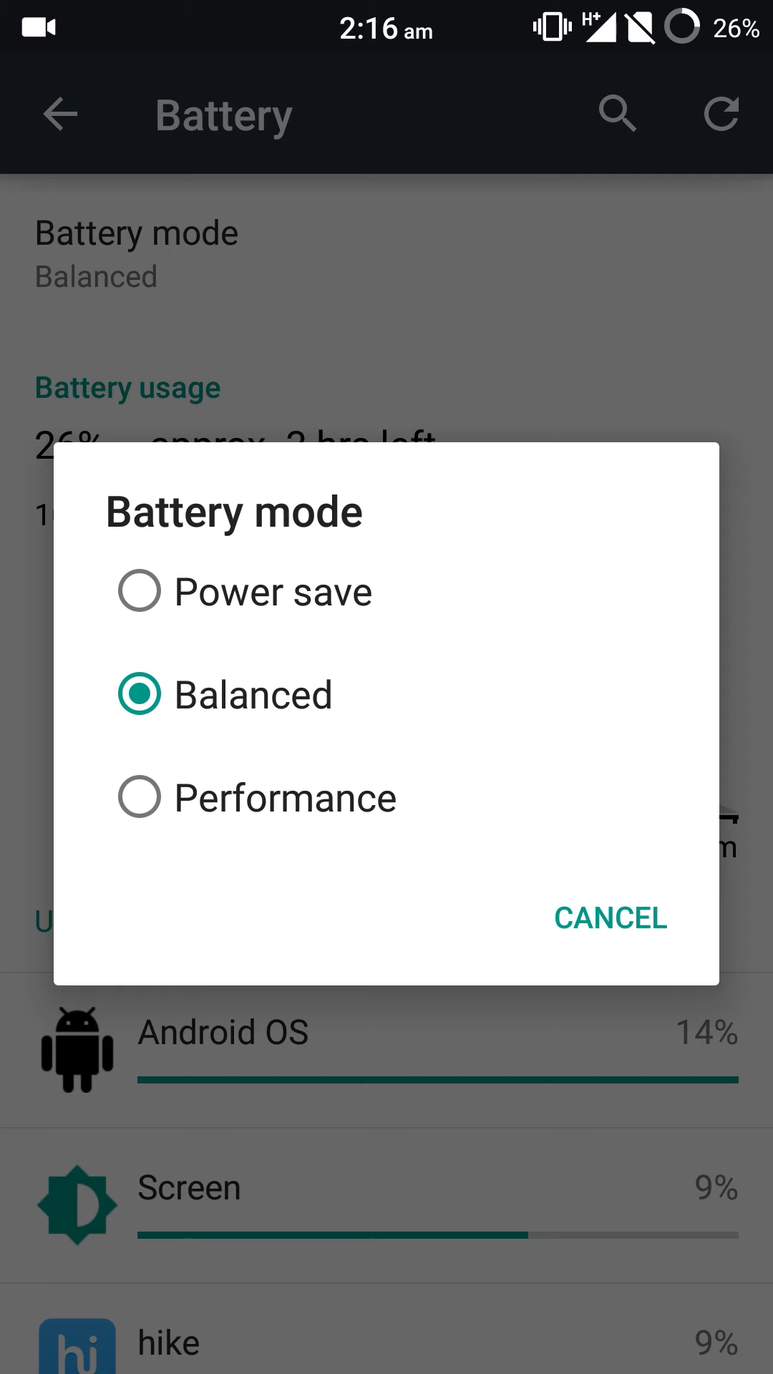
Choose Power save as the battery mode, then reselect Balanced and go back to Settings.
left_click(274, 592)
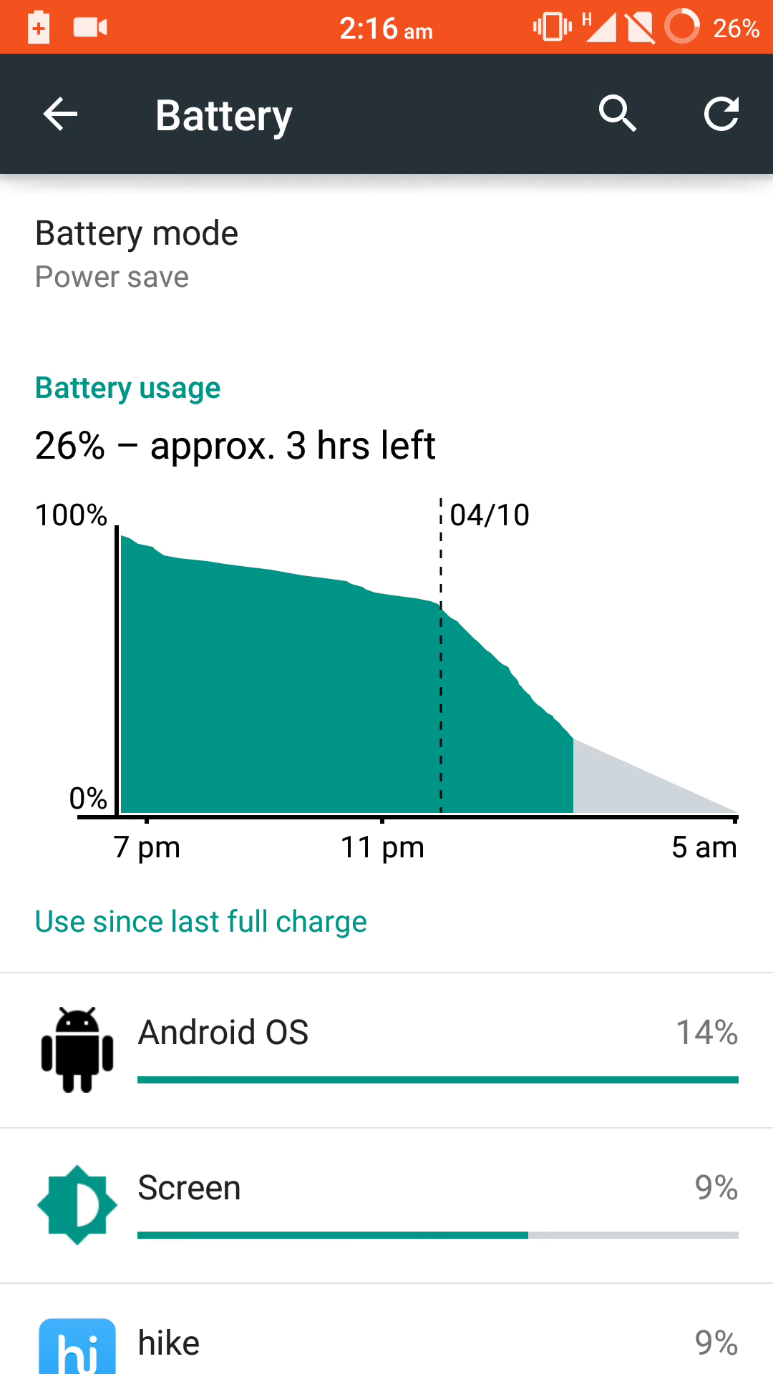
left_click(522, 276)
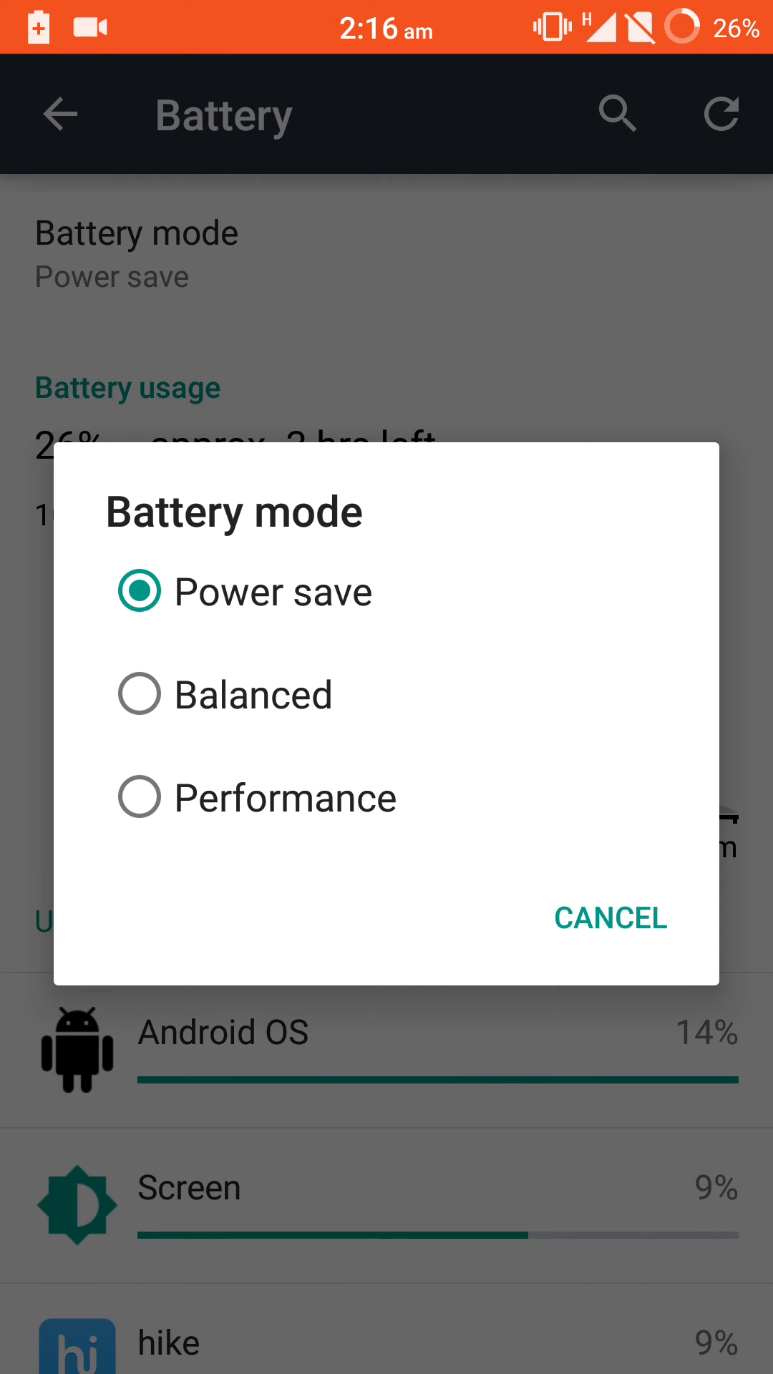
left_click(275, 693)
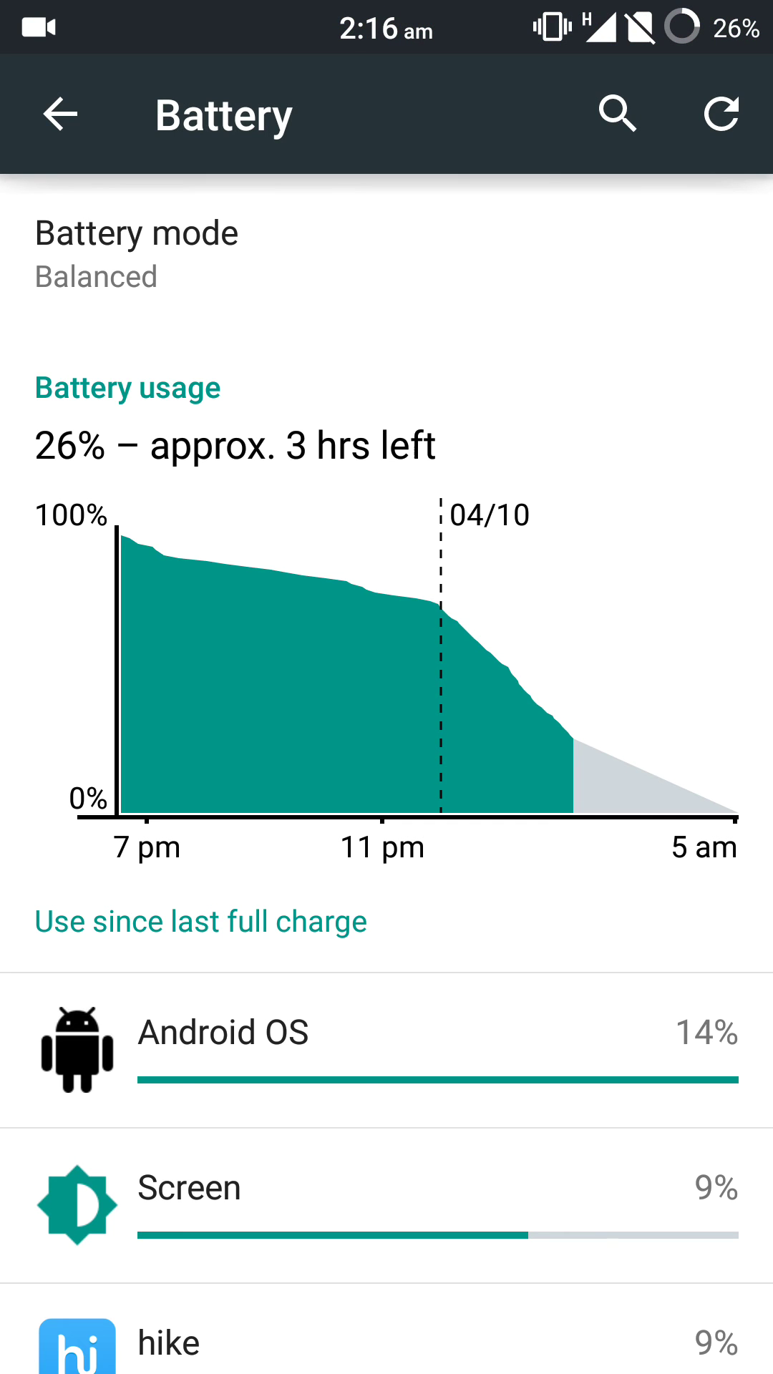
left_click(60, 115)
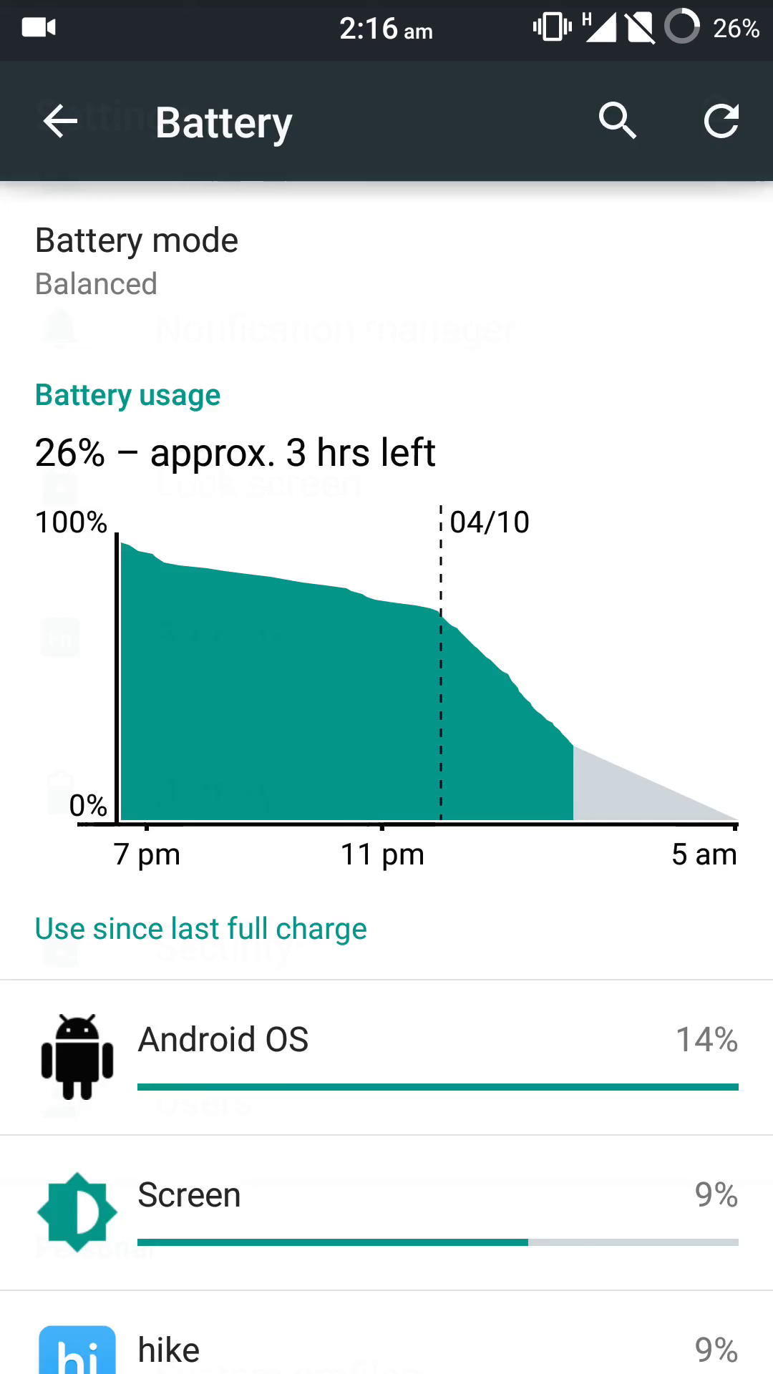